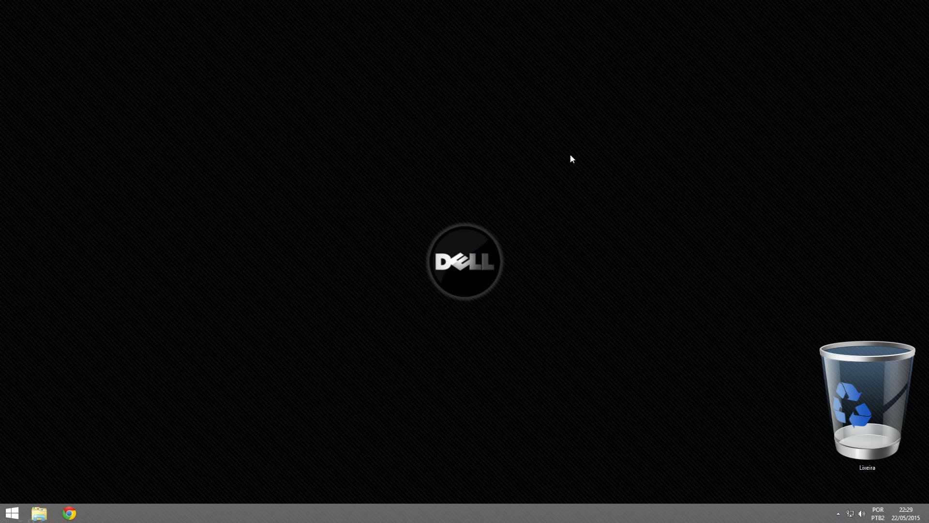
- Search Windows for "exibir" and open Exibir configurações avançadas do sistema
{"action": "mouse_move", "coordinate": [928, 0]}
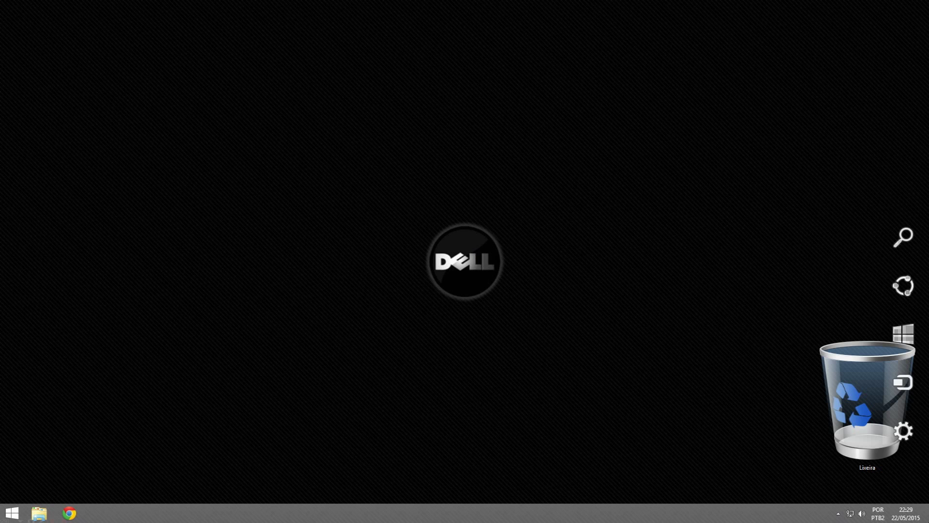
{"action": "left_click", "coordinate": [902, 237]}
{"action": "type", "text": "exibir cv"}
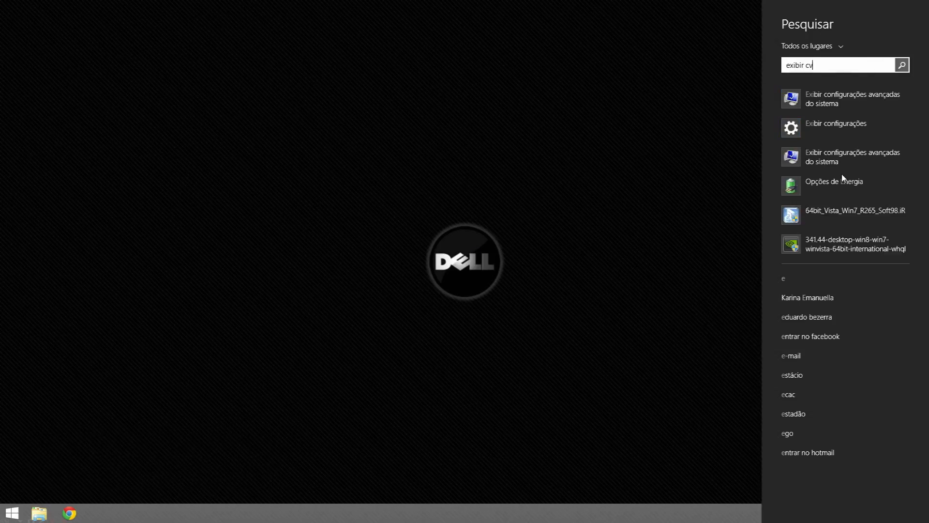
{"action": "key", "text": "BackSpace"}
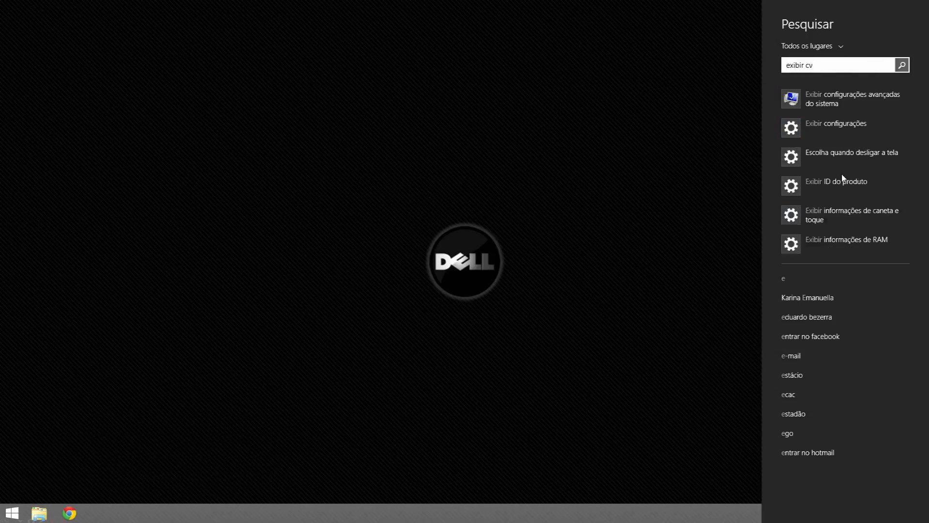
{"action": "left_click", "coordinate": [863, 97]}
- Review the visual effects in the Desempenho settings and accept both the performance options and the system properties
{"action": "left_click", "coordinate": [232, 152]}
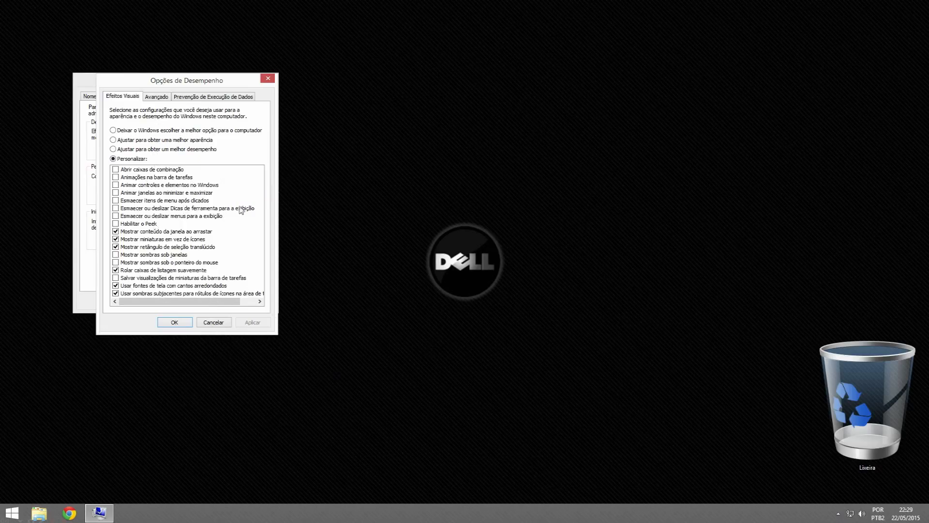
{"action": "left_click", "coordinate": [172, 322]}
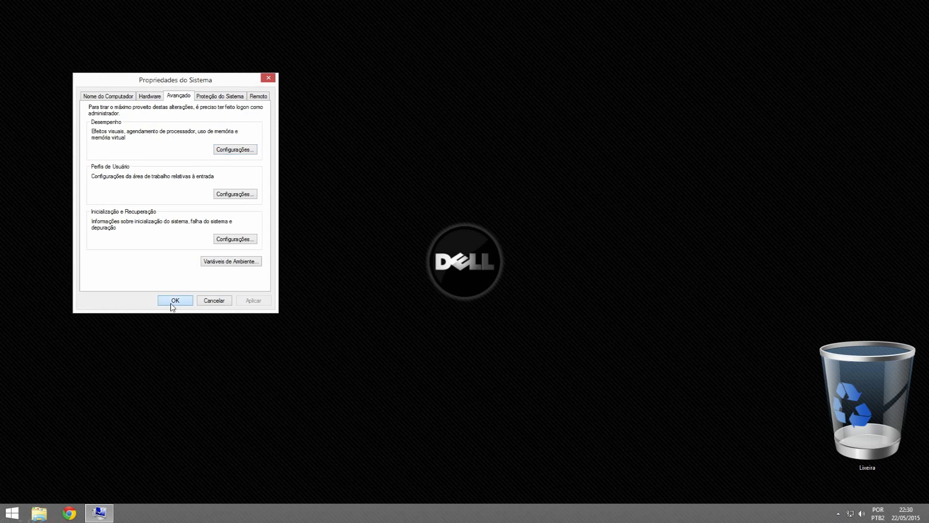
{"action": "left_click", "coordinate": [172, 301]}
{"action": "right_click", "coordinate": [438, 341]}
{"action": "left_click", "coordinate": [387, 457]}
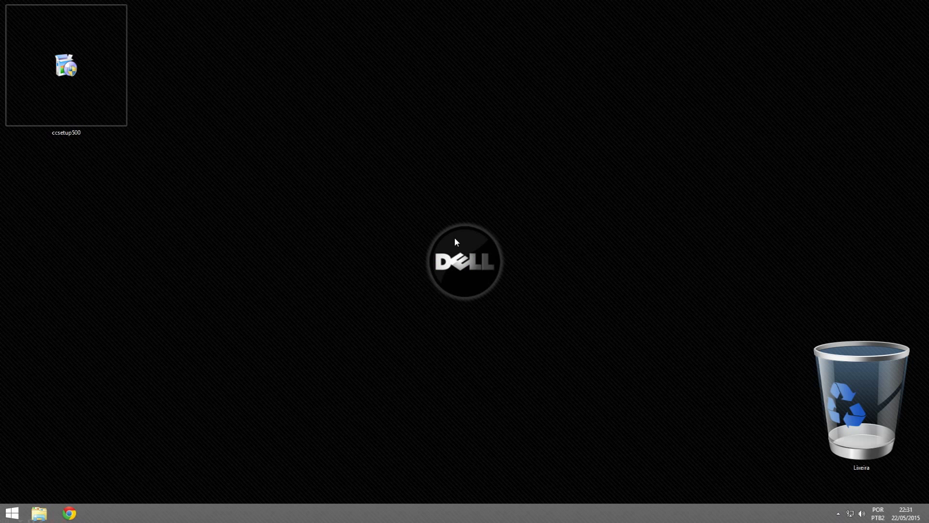
- Run the ccsetup500 installer from the desktop and set the setup language to Português Brasileiro
{"action": "key", "text": "Home"}
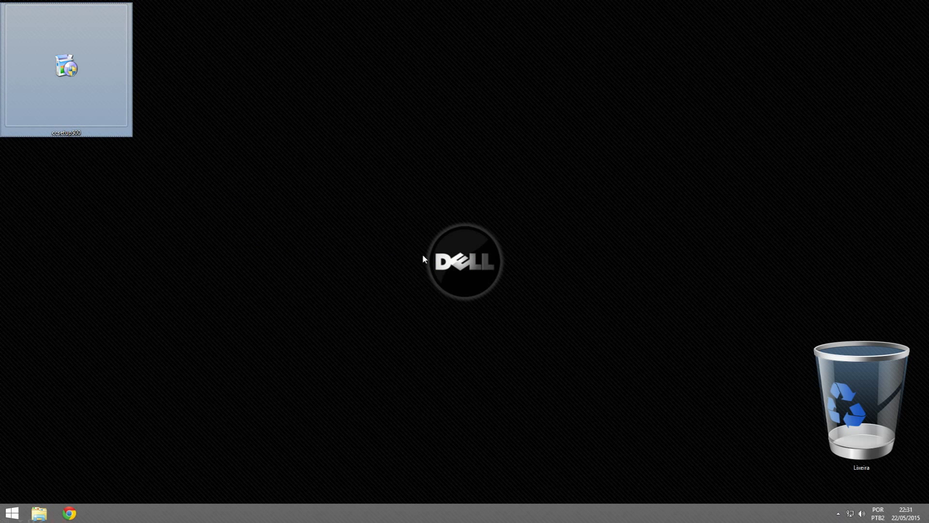
{"action": "key", "text": "Return"}
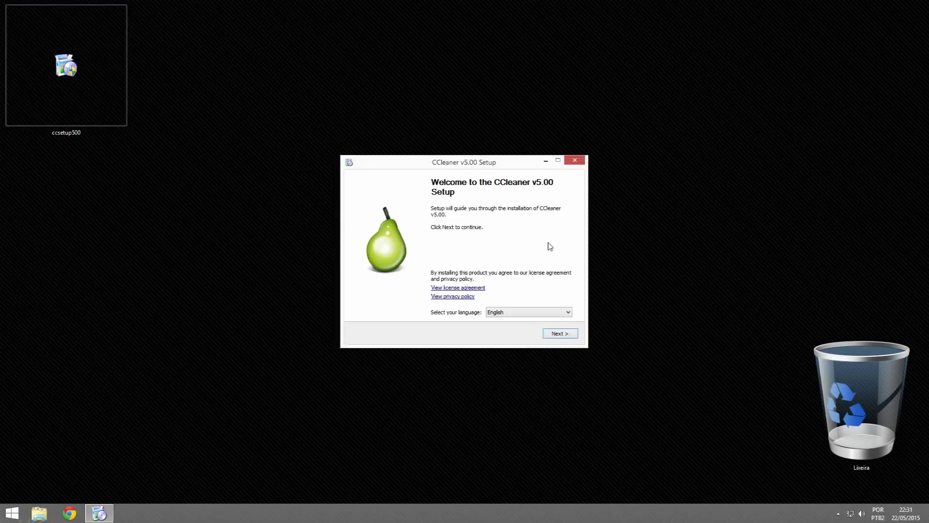
{"action": "left_click", "coordinate": [489, 314]}
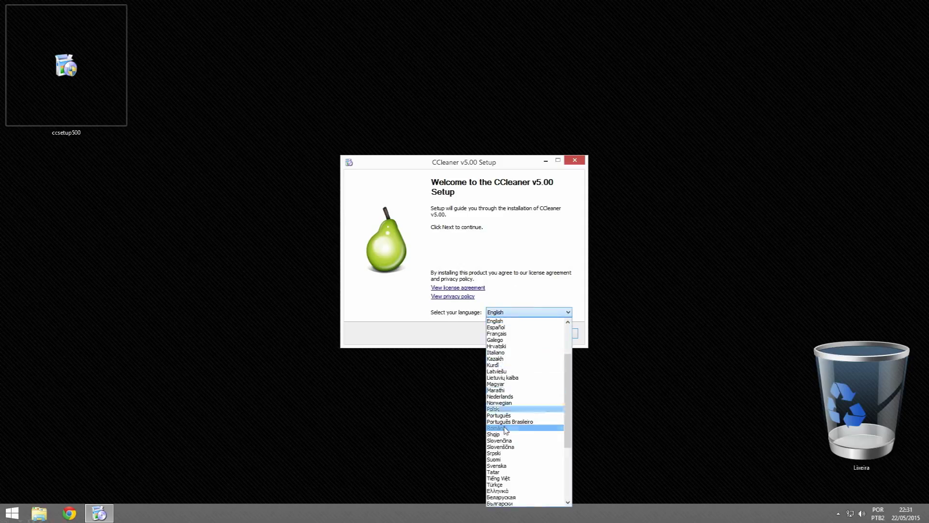
{"action": "left_click", "coordinate": [542, 427]}
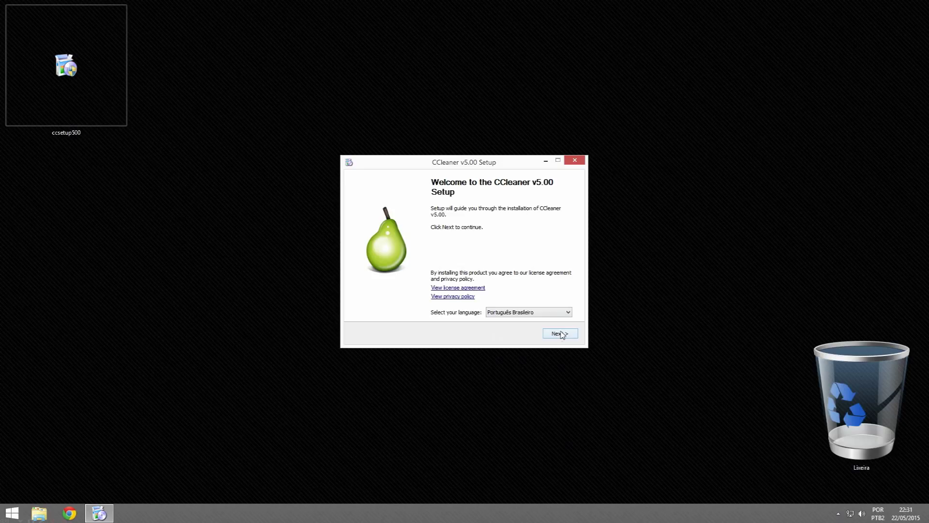
{"action": "left_click", "coordinate": [562, 334]}
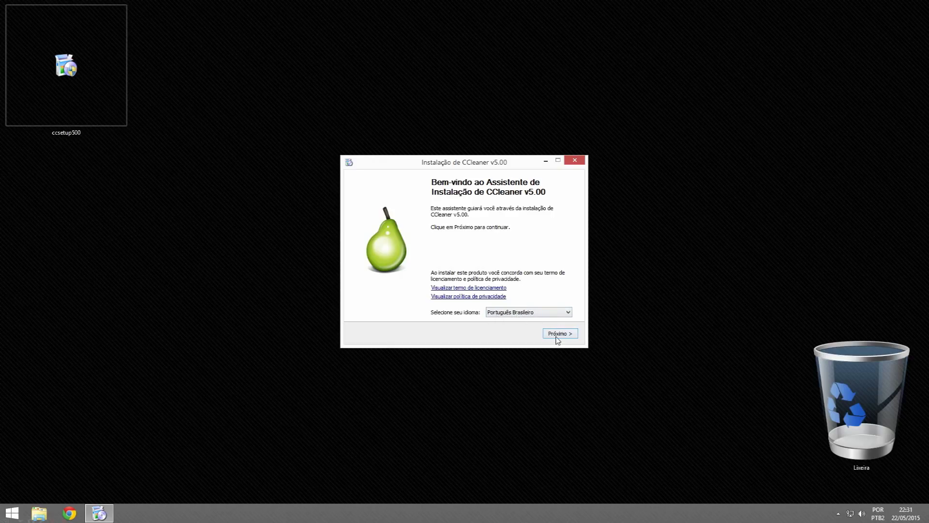
- Install CCleaner v5.00 and finish the setup with the program launched and the release notes option turned off
{"action": "left_click", "coordinate": [558, 334]}
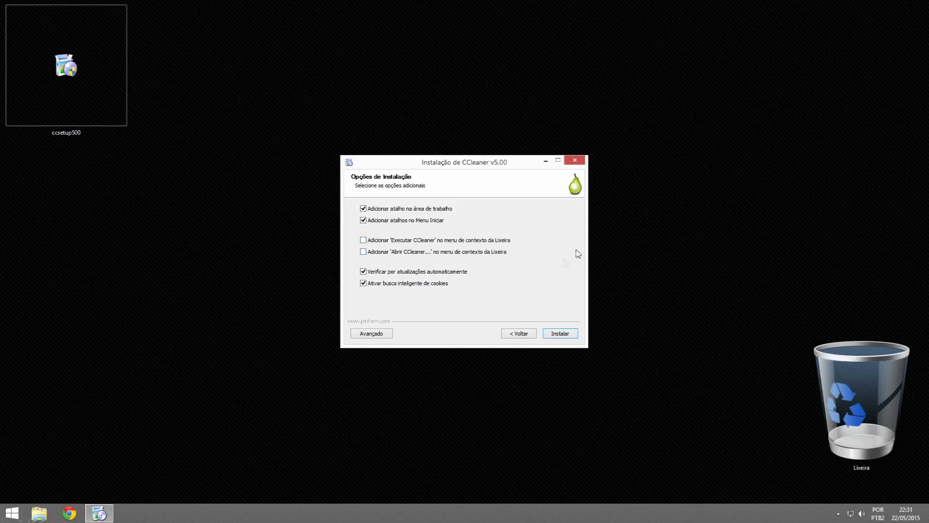
{"action": "left_click", "coordinate": [460, 273]}
{"action": "left_click", "coordinate": [373, 274]}
{"action": "left_click", "coordinate": [564, 338]}
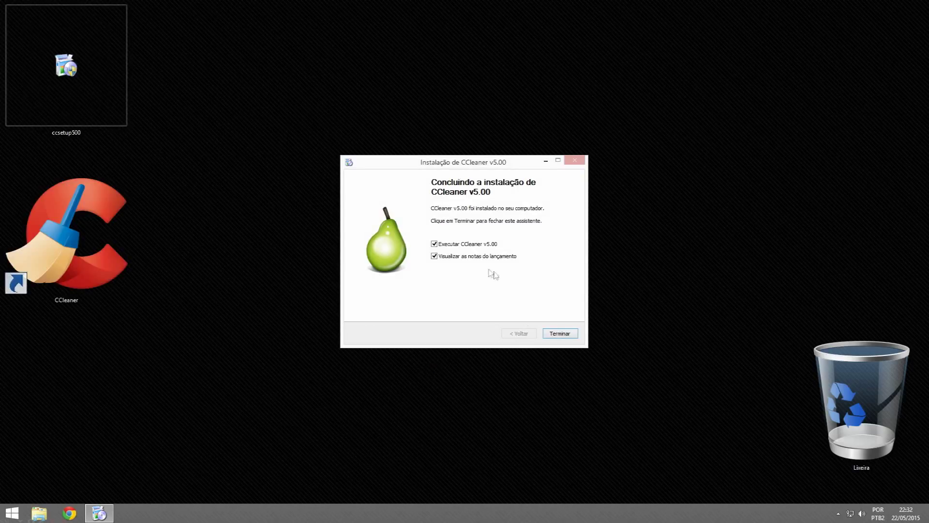
{"action": "left_click", "coordinate": [434, 258]}
{"action": "left_click", "coordinate": [560, 334]}
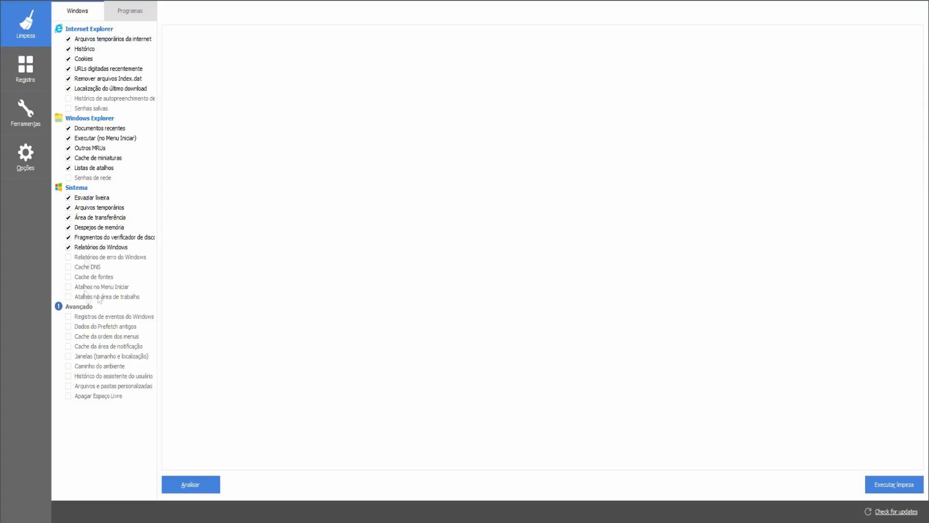
- Include the remaining Sistema items, from Relatórios de erro do Windows to Atalhos na área de trabalho, and Internet Explorer's Histórico de autopreenchimento in the cleaning
{"action": "left_click", "coordinate": [68, 256]}
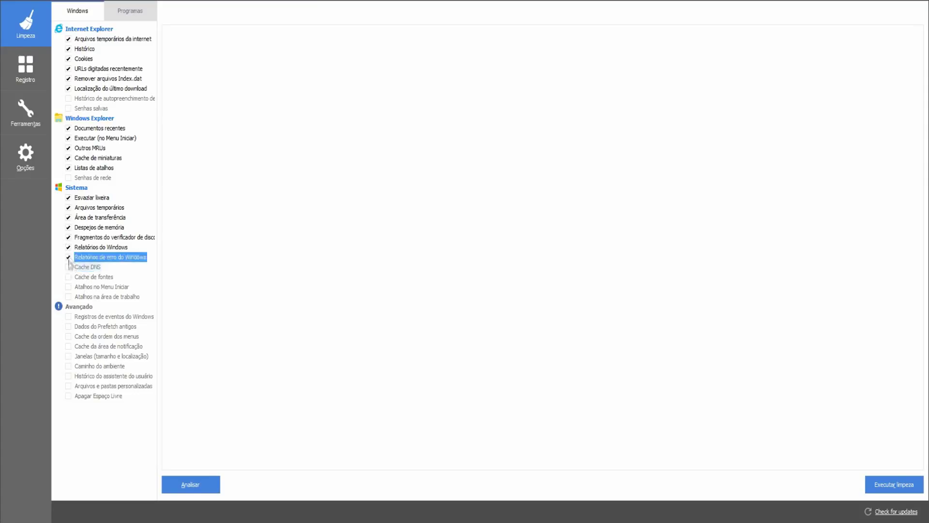
{"action": "left_click", "coordinate": [68, 267]}
{"action": "left_click", "coordinate": [68, 276]}
{"action": "left_click", "coordinate": [68, 286]}
{"action": "left_click", "coordinate": [68, 296]}
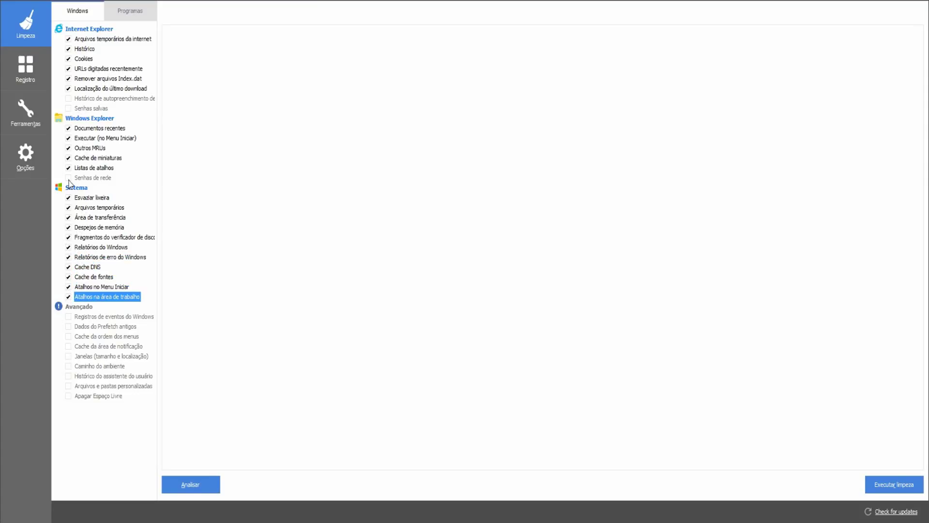
{"action": "left_click", "coordinate": [67, 98]}
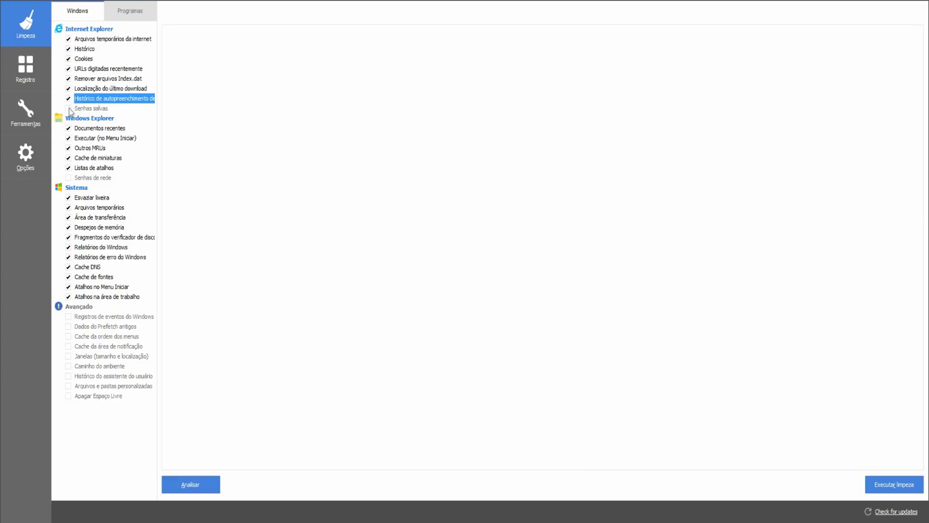
- Include all Avançado items except Apagar Espaço Livre in the cleaning, accepting the warnings
{"action": "left_click", "coordinate": [68, 316]}
{"action": "left_click", "coordinate": [68, 316]}
{"action": "key", "text": "Return"}
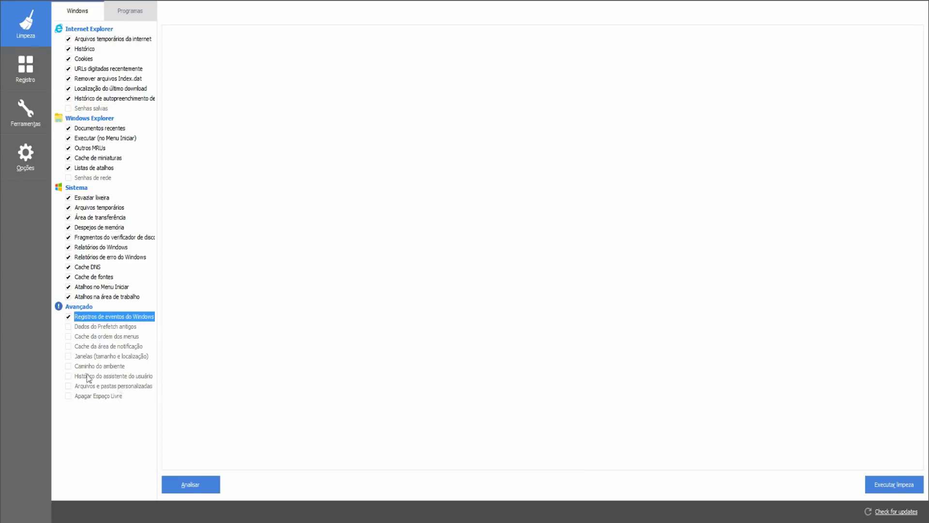
{"action": "left_click", "coordinate": [72, 387]}
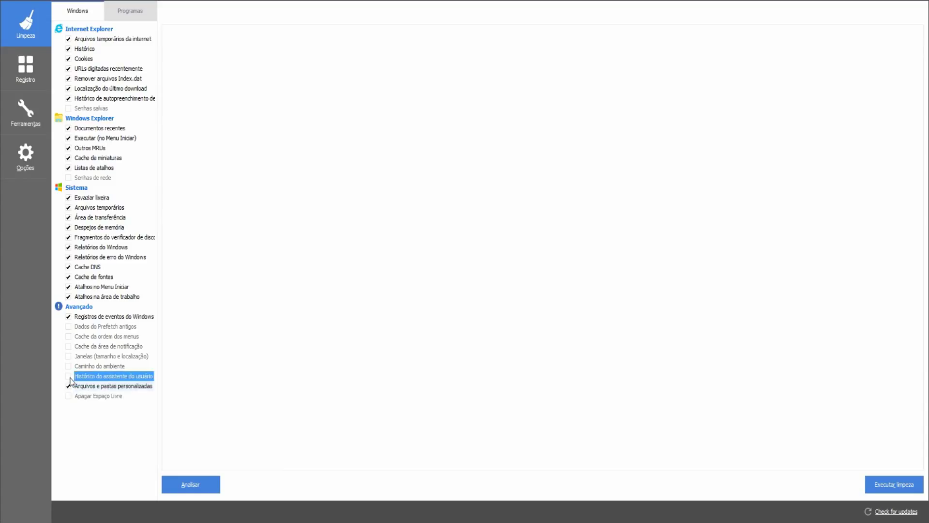
{"action": "left_click", "coordinate": [69, 375]}
{"action": "left_click", "coordinate": [547, 278]}
{"action": "key", "text": "Up"}
{"action": "key", "text": "space"}
{"action": "key", "text": "Up"}
{"action": "key", "text": "space"}
{"action": "key", "text": "Up"}
{"action": "key", "text": "space"}
{"action": "key", "text": "Return"}
{"action": "key", "text": "Up"}
{"action": "key", "text": "space"}
{"action": "key", "text": "Return"}
- Check the cleaning items listed for Programas and analyse the files selected for removal
{"action": "left_click", "coordinate": [137, 19]}
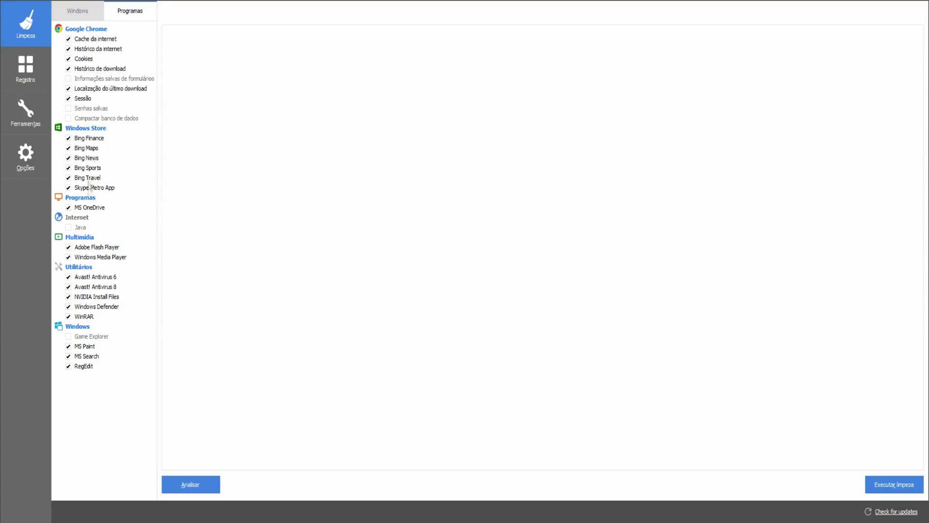
{"action": "left_click", "coordinate": [80, 14]}
{"action": "left_click", "coordinate": [180, 487]}
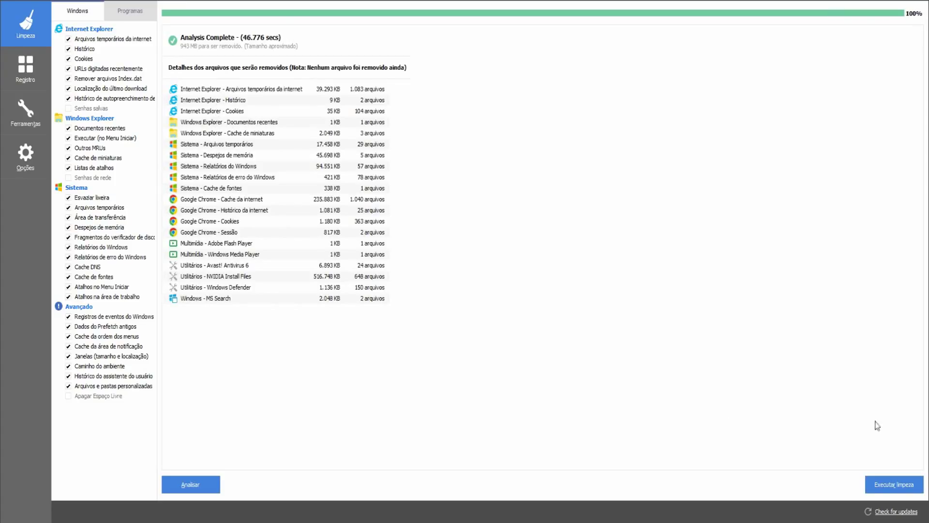
- Run the cleaning four times in a row, accepting the permanent deletion of the files each time
{"action": "left_click", "coordinate": [903, 484]}
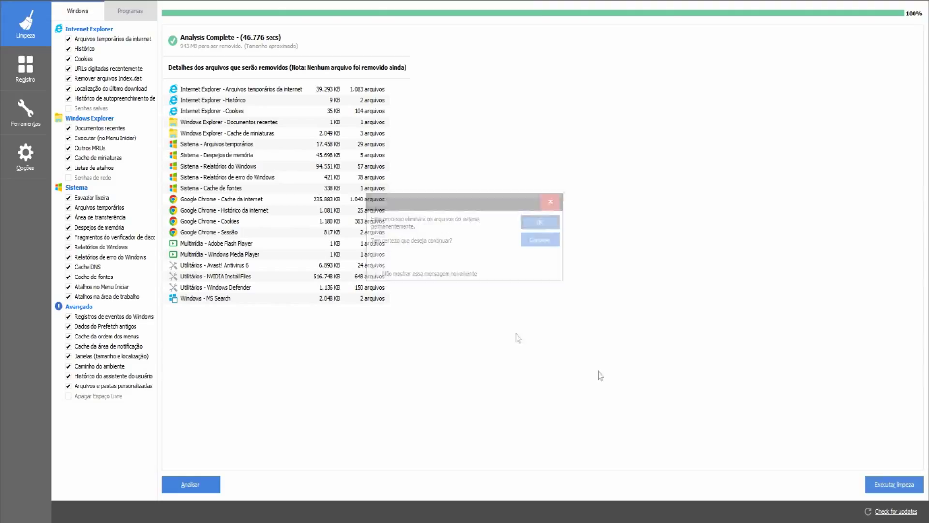
{"action": "left_click", "coordinate": [543, 222]}
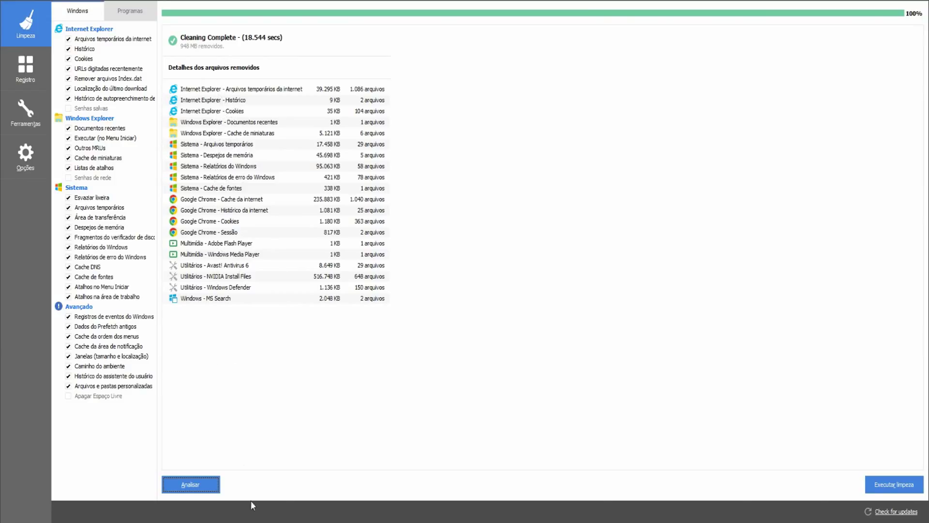
{"action": "left_click", "coordinate": [893, 484]}
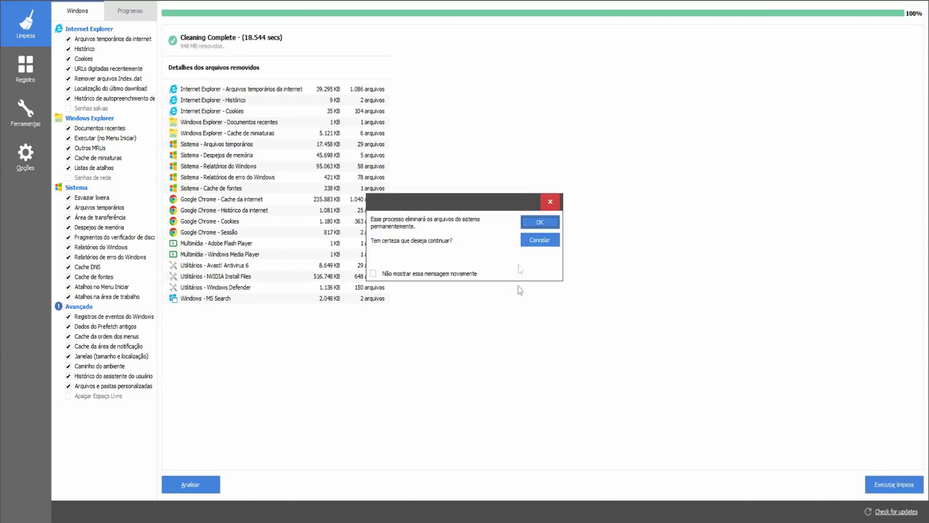
{"action": "left_click", "coordinate": [536, 221]}
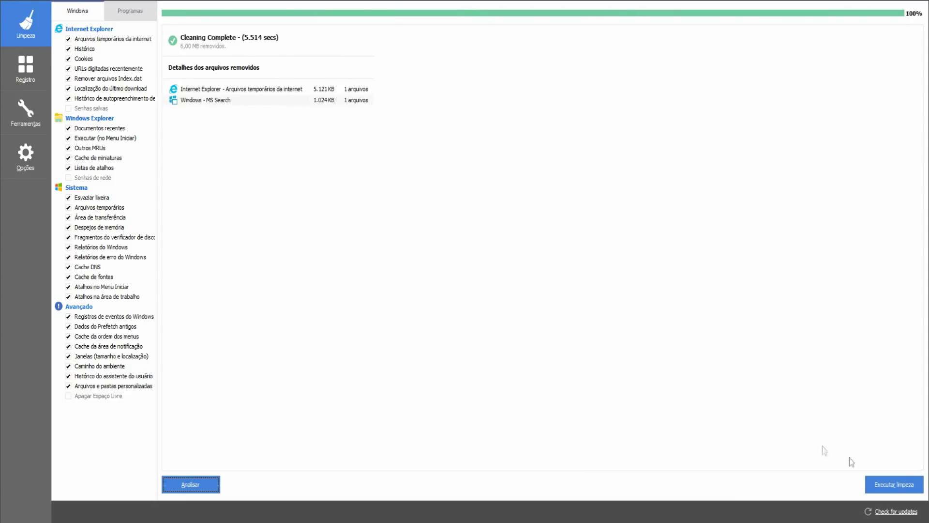
{"action": "left_click", "coordinate": [900, 489]}
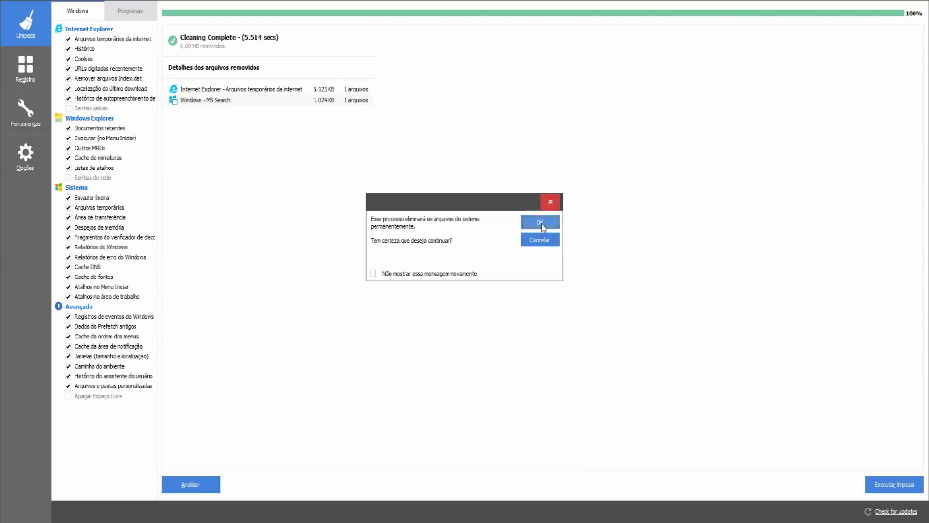
{"action": "left_click", "coordinate": [541, 222]}
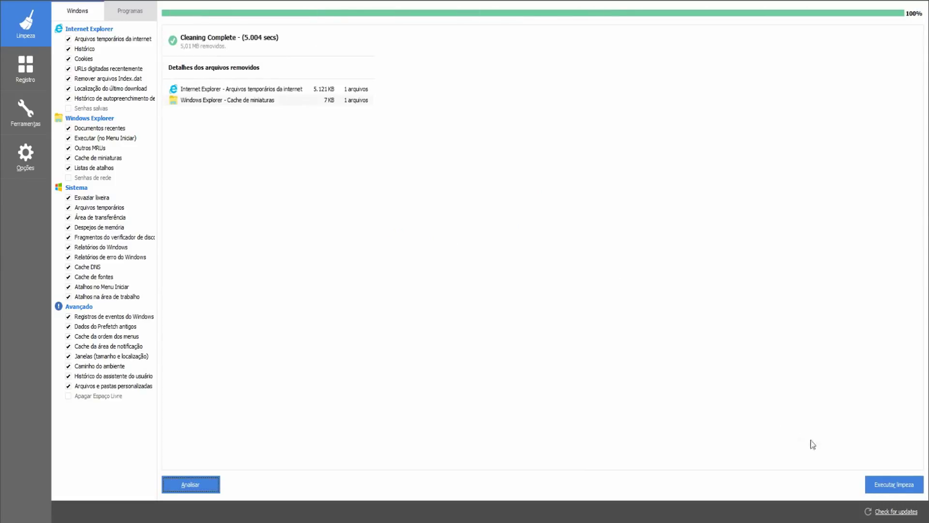
{"action": "left_click", "coordinate": [893, 484]}
{"action": "left_click", "coordinate": [528, 223]}
- Scan the registry for errors with all categories included and look through the list of problems
{"action": "left_click", "coordinate": [30, 69]}
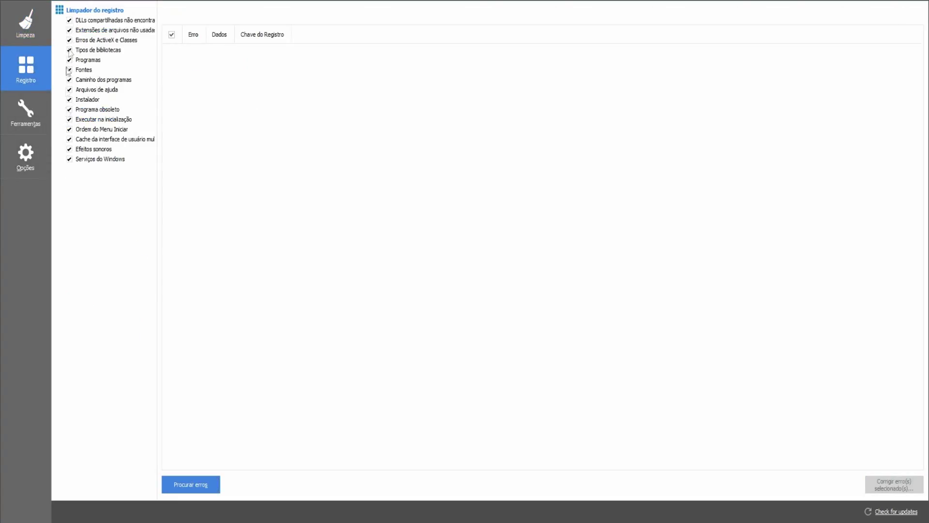
{"action": "left_click", "coordinate": [172, 485]}
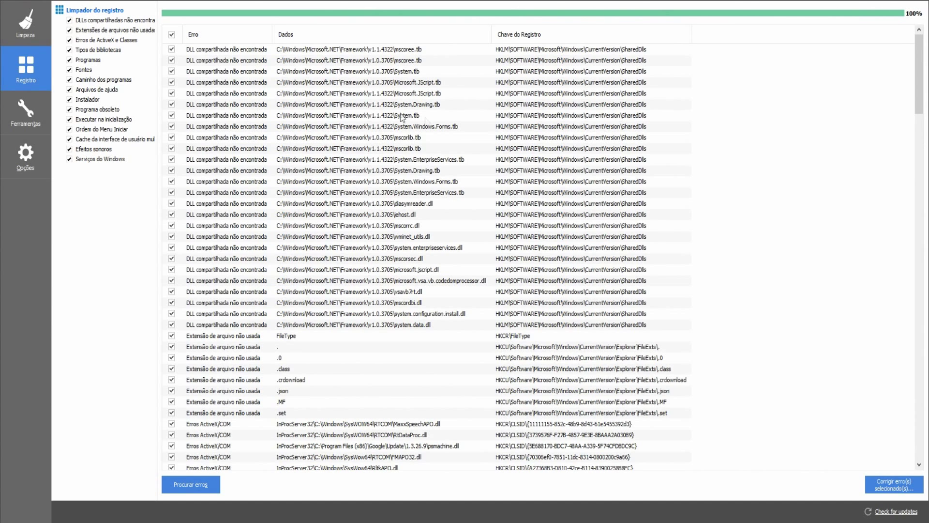
{"action": "scroll", "coordinate": [663, 210], "scroll_direction": "down", "scroll_amount": 20}
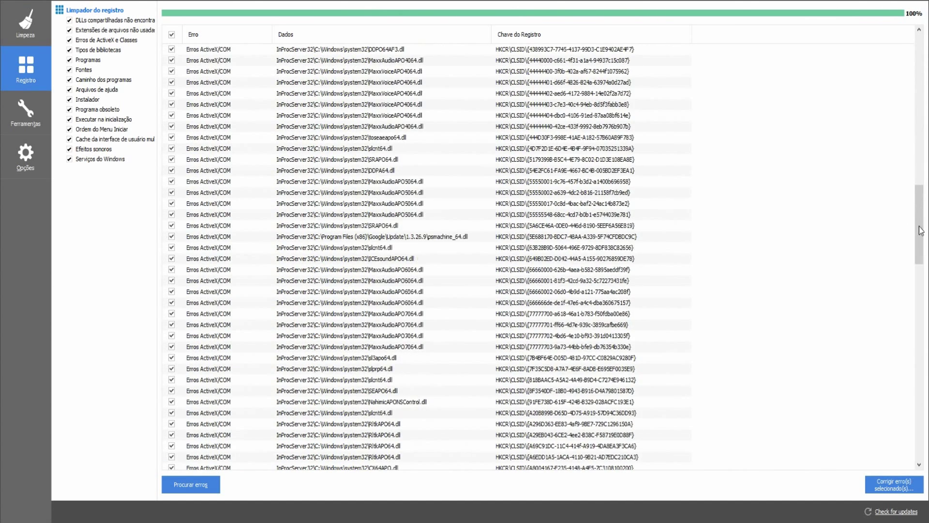
{"action": "scroll", "coordinate": [921, 233], "scroll_direction": "down", "scroll_amount": 20}
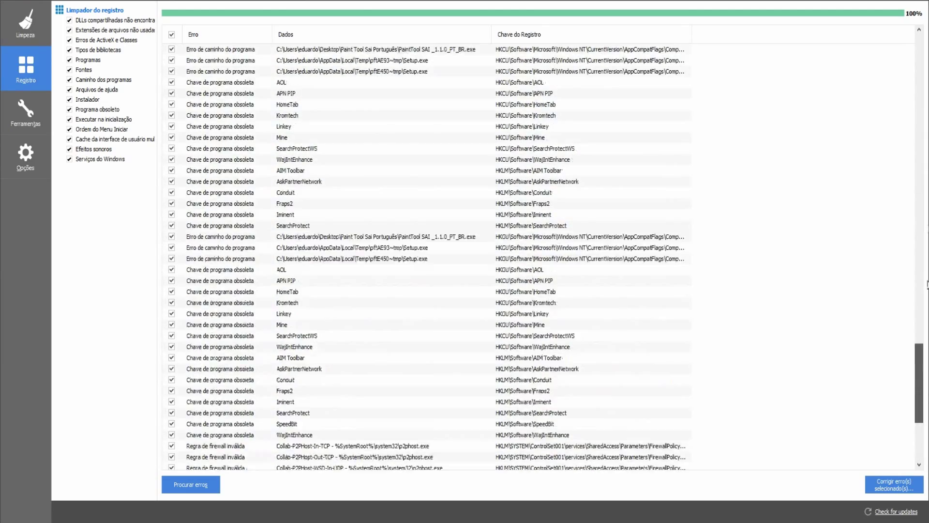
{"action": "scroll", "coordinate": [926, 283], "scroll_direction": "up", "scroll_amount": 20}
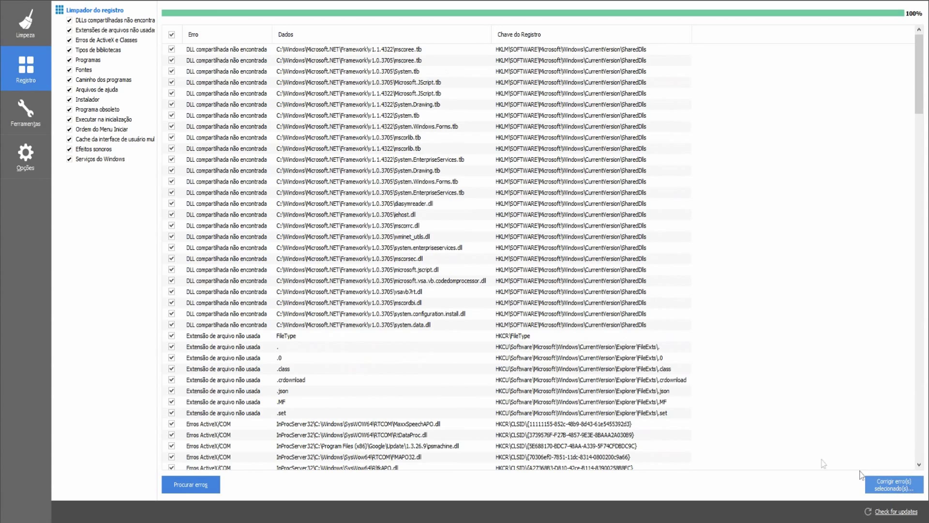
- Fix all selected registry errors without making a backup of the registry changes
{"action": "left_click", "coordinate": [868, 481]}
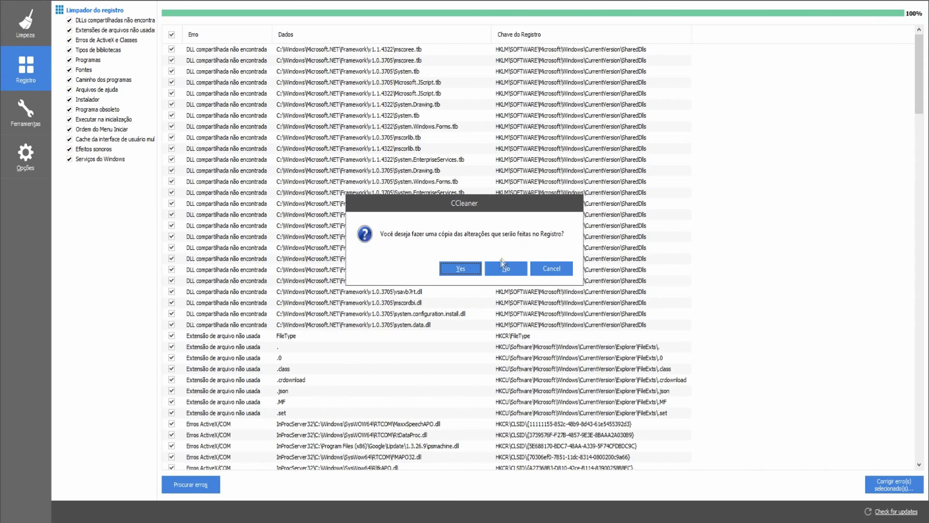
{"action": "left_click", "coordinate": [503, 269]}
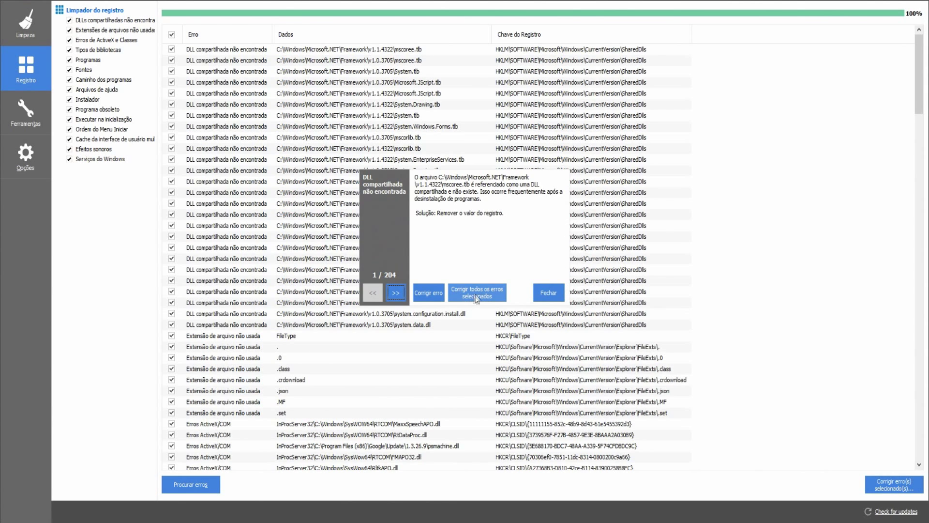
{"action": "left_click", "coordinate": [482, 297]}
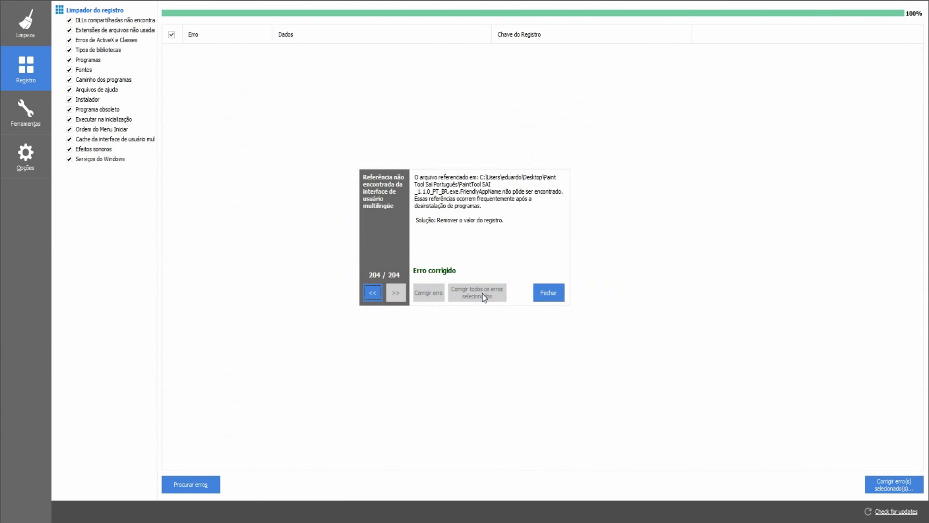
- Rescan the registry, fix all selected errors without backing up the changes, and scan once more for remaining errors
{"action": "left_click", "coordinate": [545, 291]}
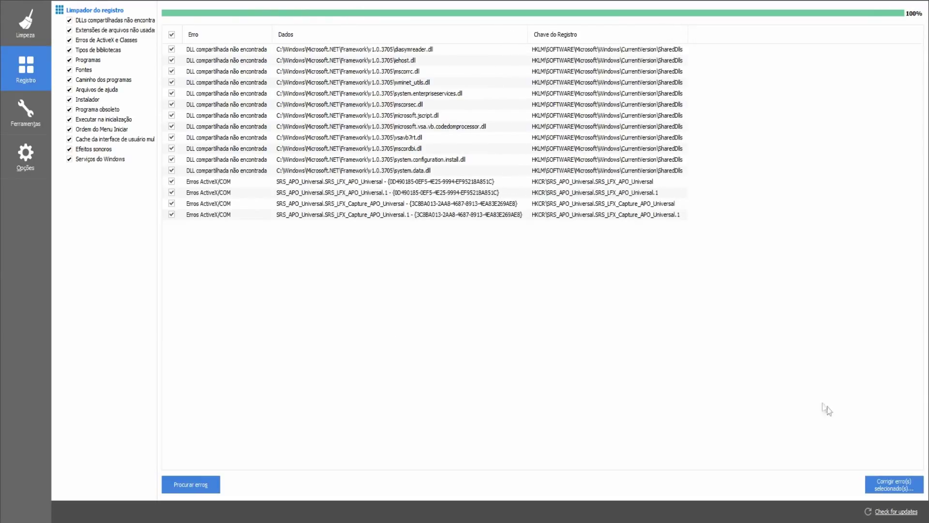
{"action": "left_click", "coordinate": [876, 484]}
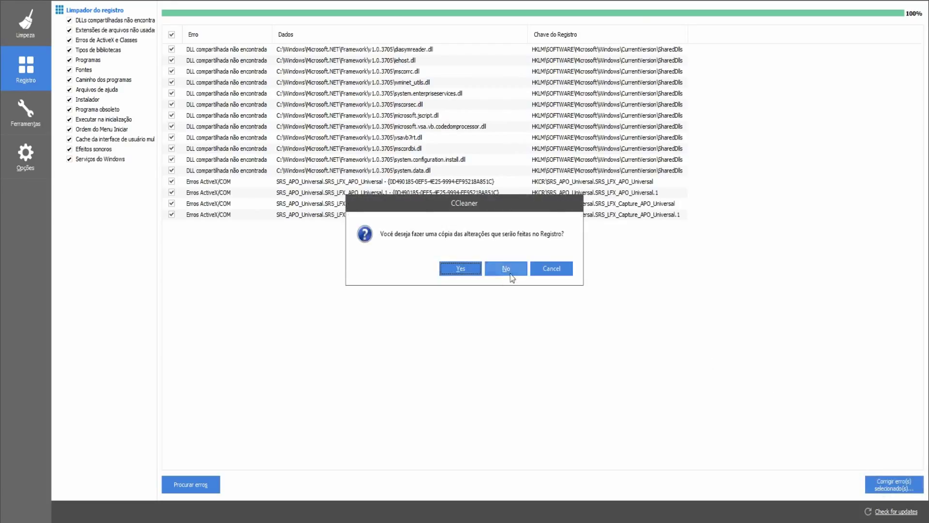
{"action": "left_click", "coordinate": [505, 270]}
{"action": "left_click", "coordinate": [467, 294]}
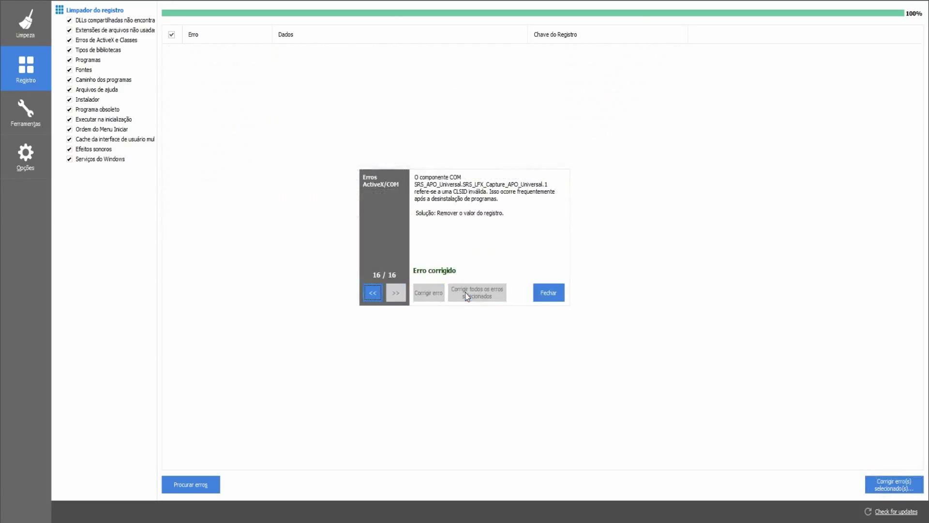
{"action": "left_click", "coordinate": [548, 293]}
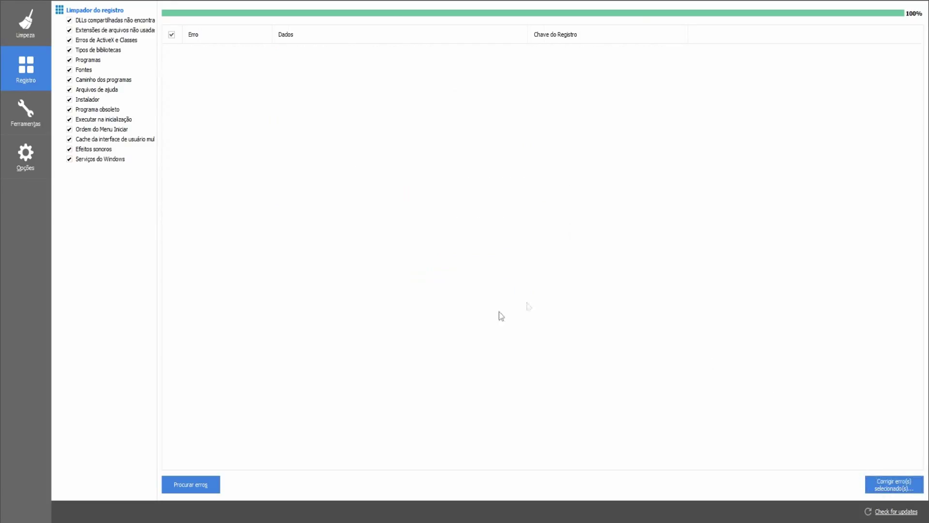
{"action": "left_click", "coordinate": [194, 484]}
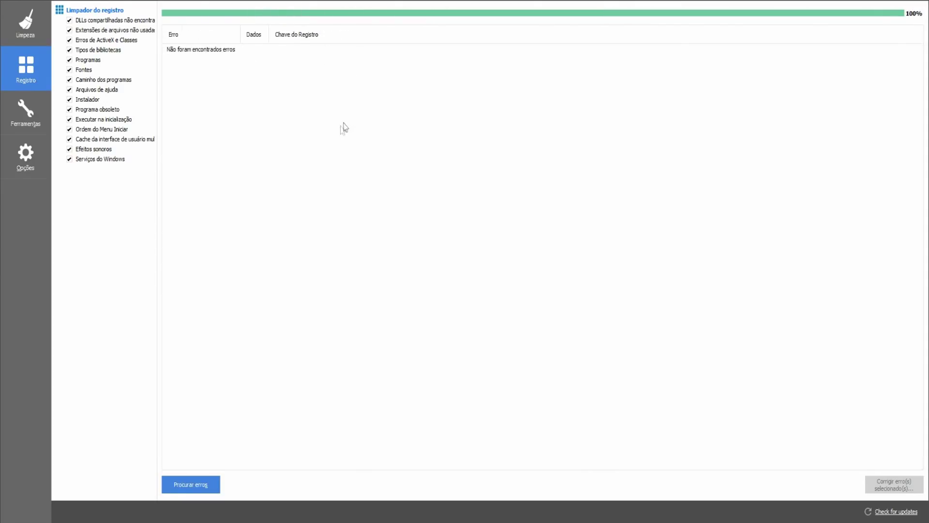
- Open the list of installed programs under Ferramentas
{"action": "left_click", "coordinate": [34, 115]}
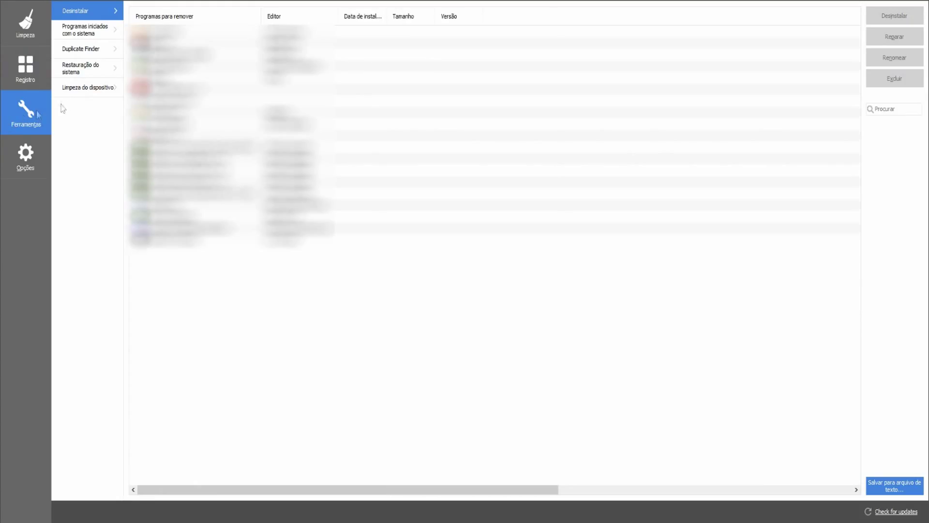